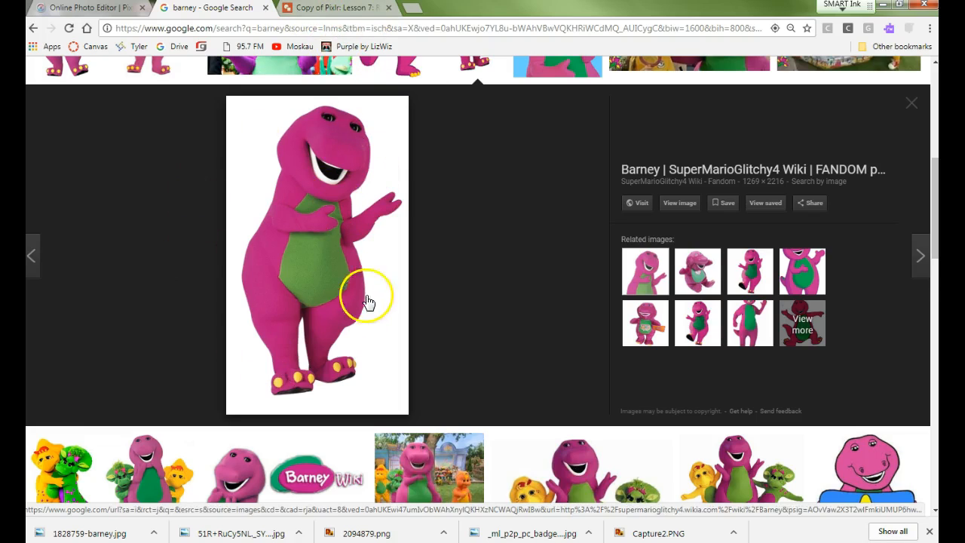
- Switch to the Google Drawings file, insert 1828759-barney from the Desktop, and shrink it to about half size left of the canvas centre
{"action": "left_click", "coordinate": [331, 10]}
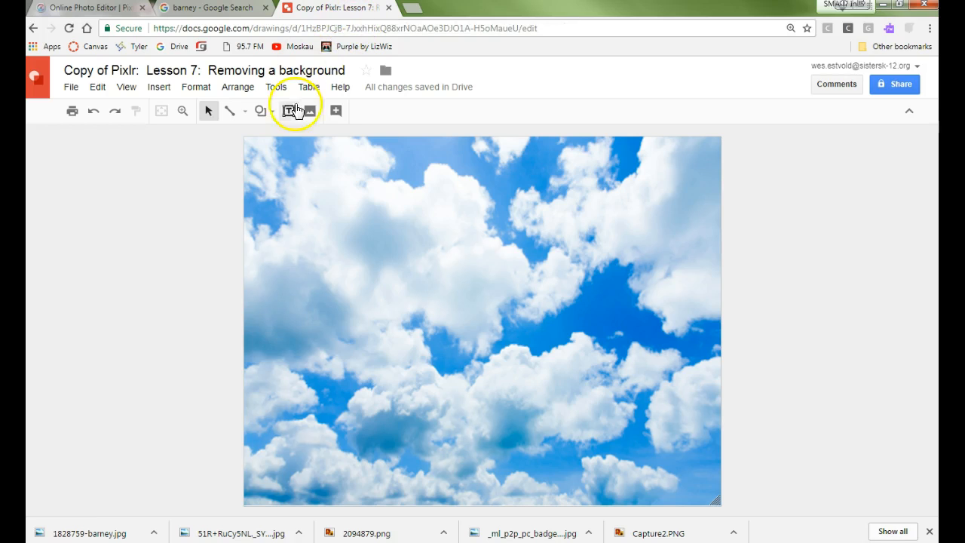
{"action": "left_click", "coordinate": [158, 86]}
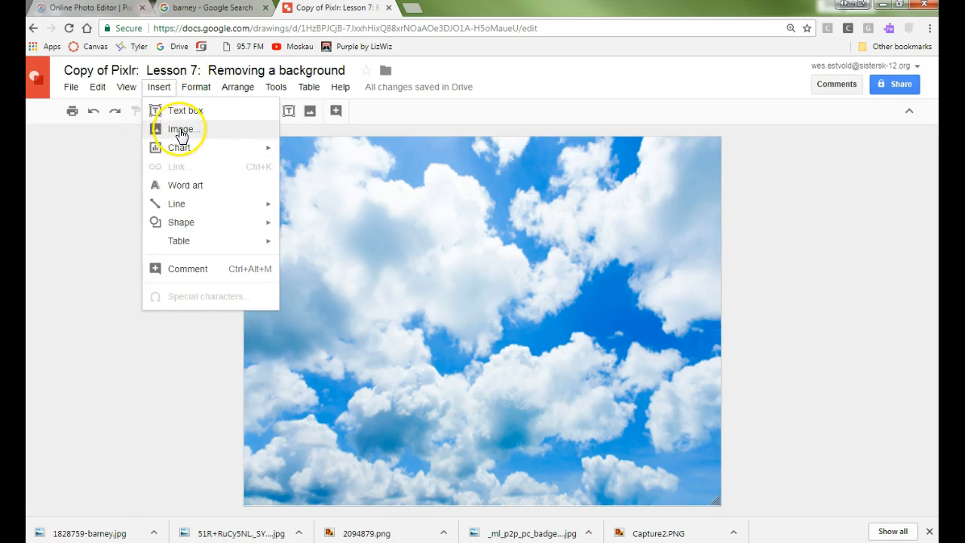
{"action": "left_click", "coordinate": [159, 129]}
{"action": "left_click", "coordinate": [491, 324]}
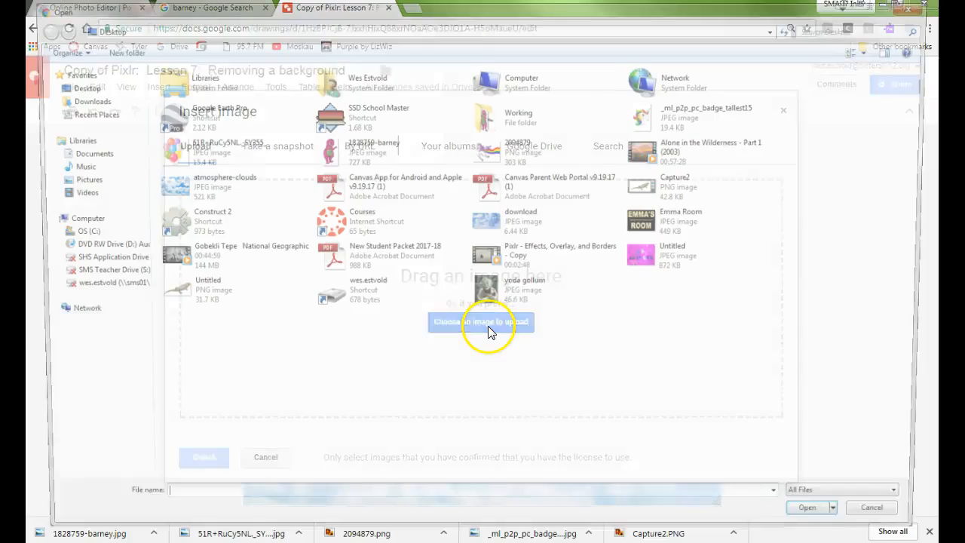
{"action": "left_click", "coordinate": [369, 149]}
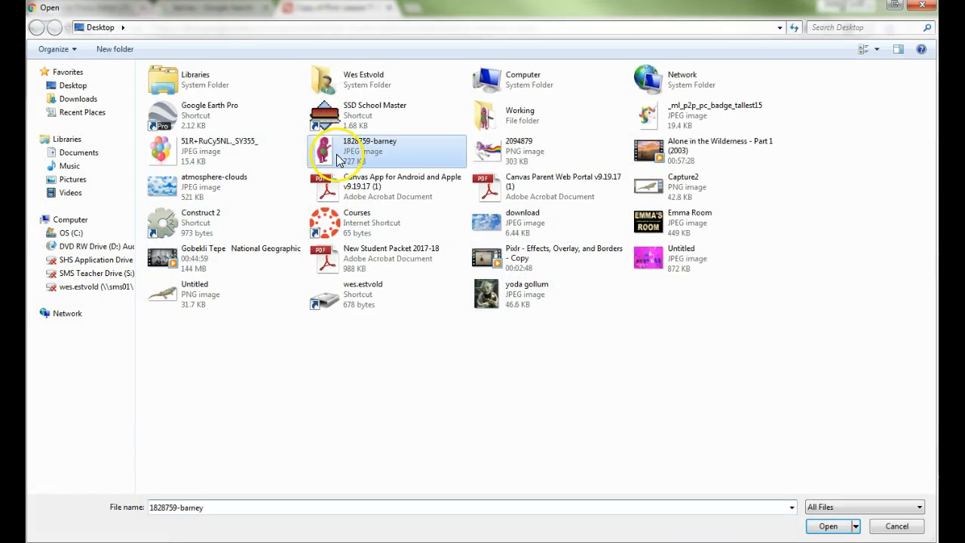
{"action": "left_click", "coordinate": [830, 526]}
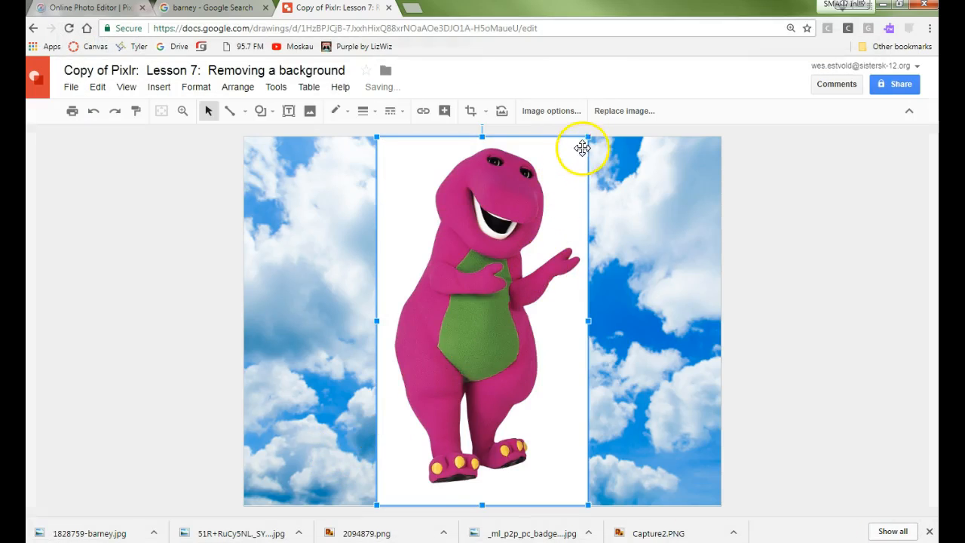
{"action": "left_click_drag", "start_coordinate": [588, 137], "coordinate": [487, 312]}
{"action": "left_click_drag", "start_coordinate": [427, 387], "coordinate": [415, 307]}
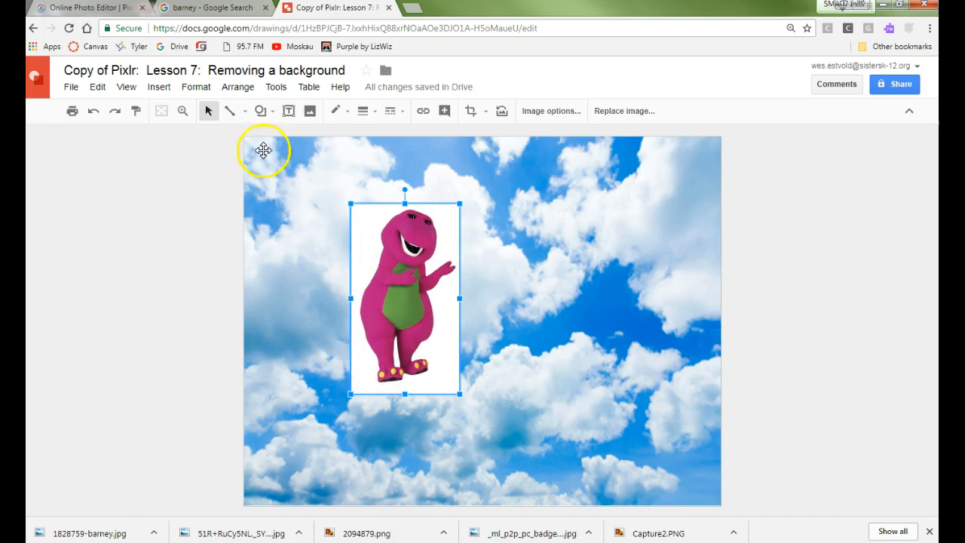
- Switch to Pixlr Editor and open the 1828759-barney image from the computer
{"action": "left_click", "coordinate": [100, 11]}
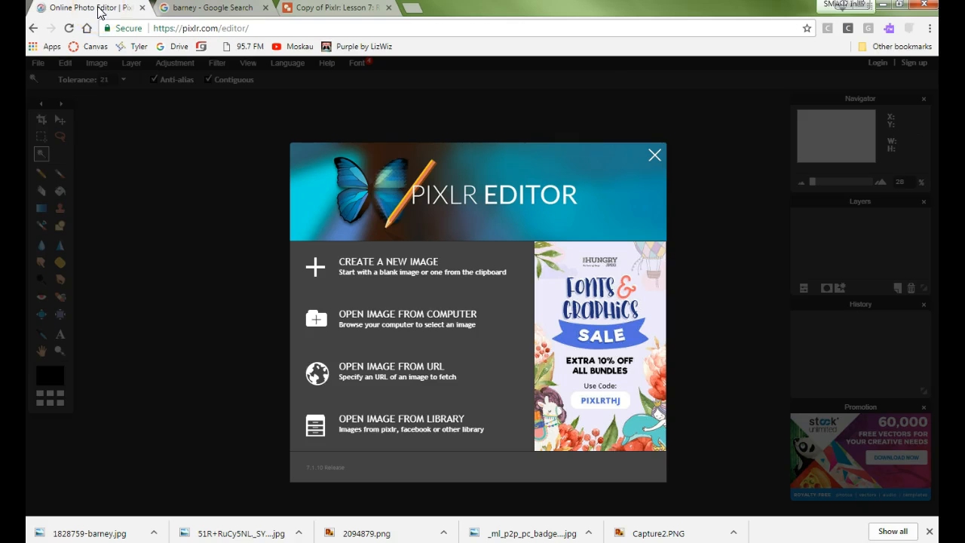
{"action": "left_click", "coordinate": [388, 322]}
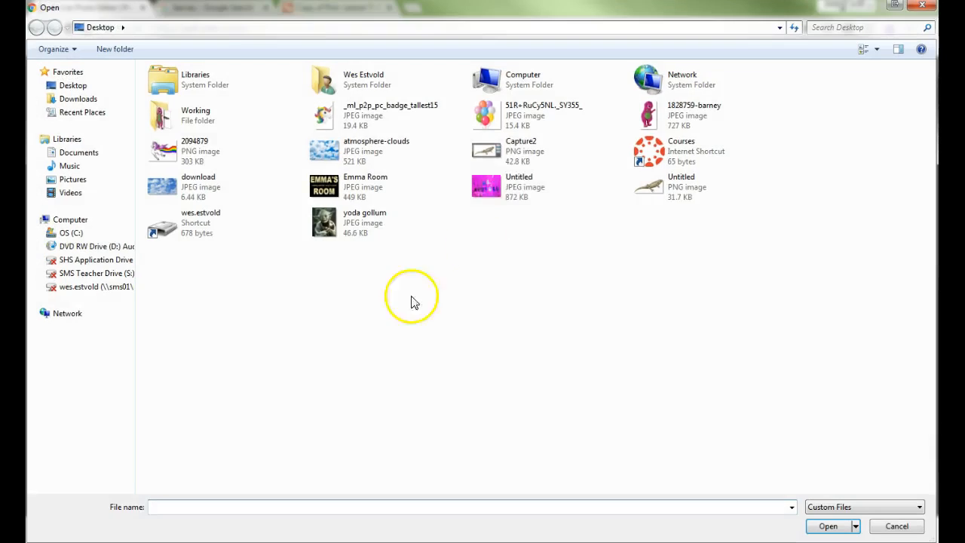
{"action": "left_click", "coordinate": [663, 124]}
{"action": "left_click", "coordinate": [828, 525]}
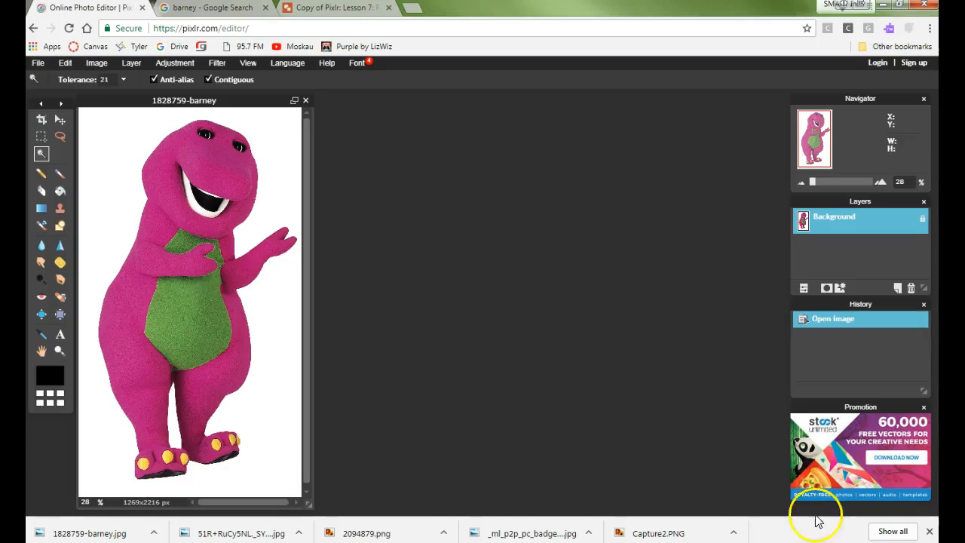
- Select the white background with the Wand tool, add the gap between the legs, and invert the selection onto Barney
{"action": "left_click", "coordinate": [47, 157]}
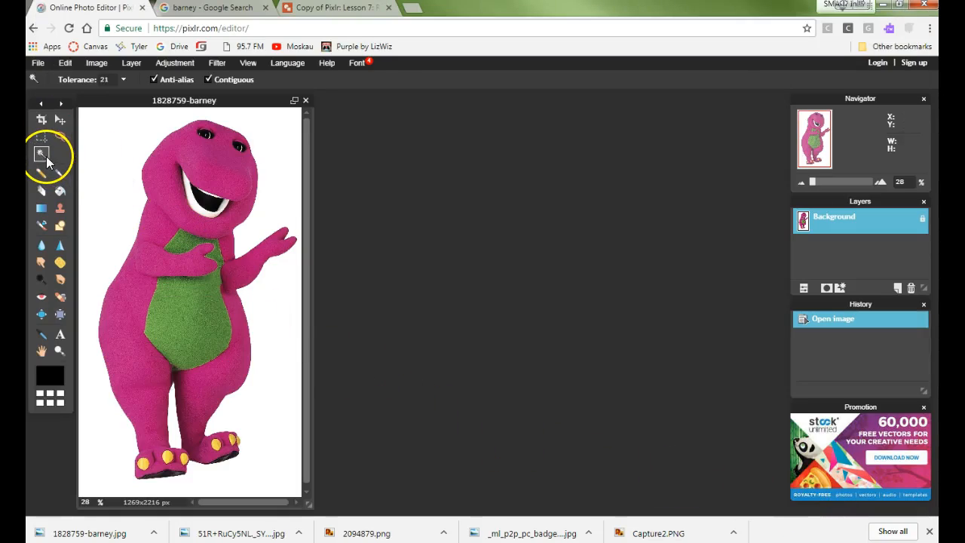
{"action": "left_click", "coordinate": [107, 182]}
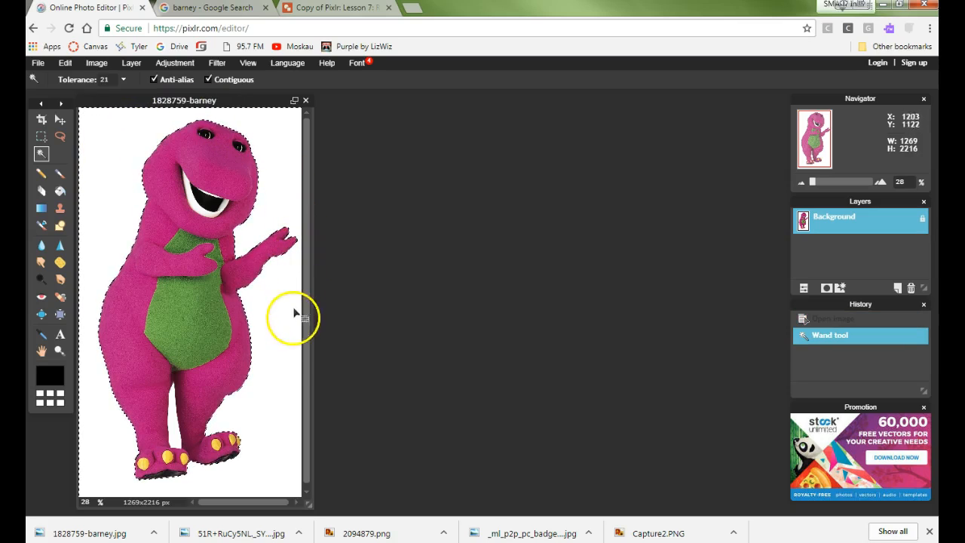
{"action": "left_click", "coordinate": [176, 431], "text": "shift"}
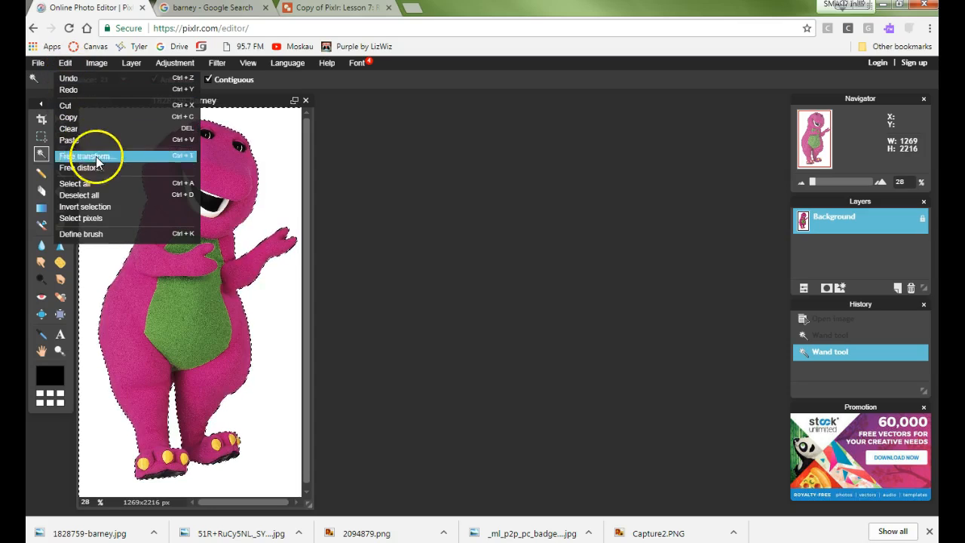
{"action": "left_click", "coordinate": [104, 208]}
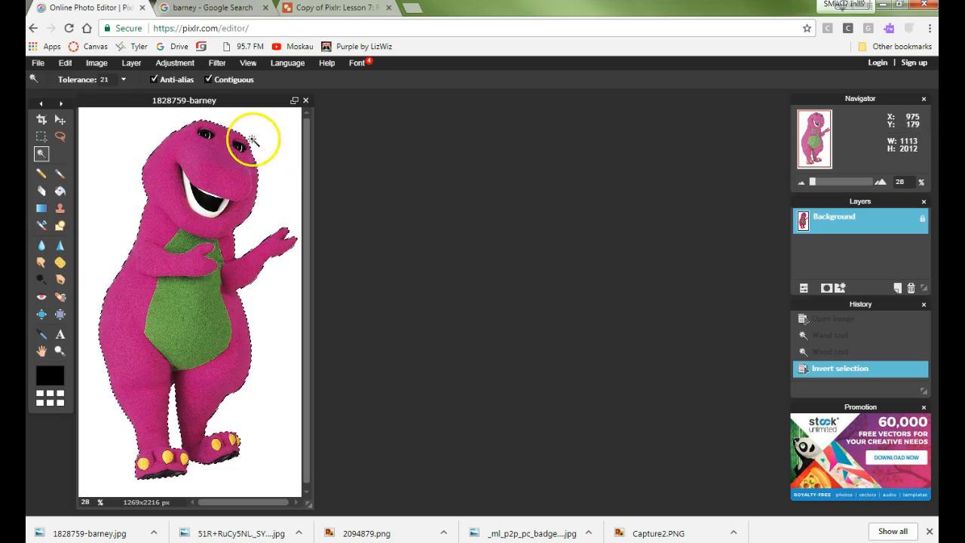
- Copy the selected Barney into a new transparent image named barney, and place its window beside the original
{"action": "left_click", "coordinate": [67, 67]}
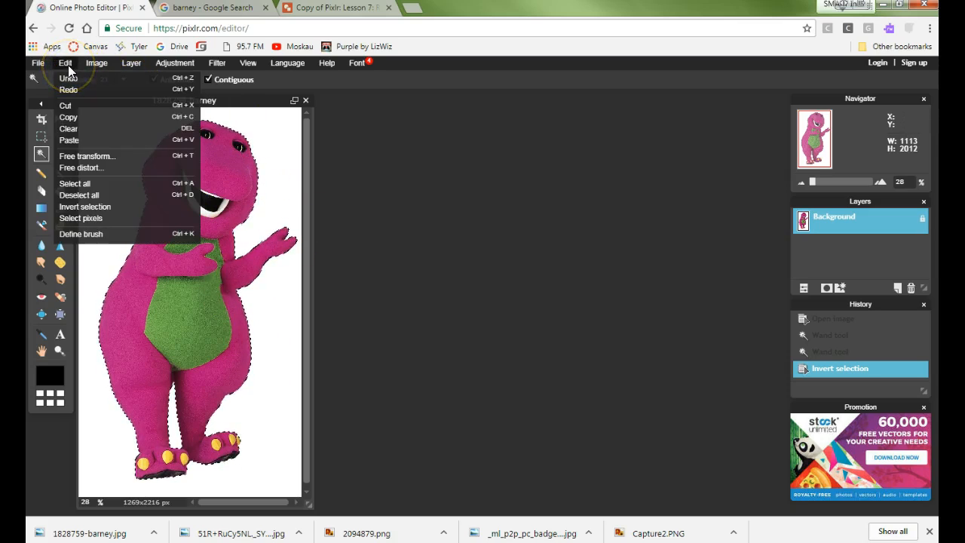
{"action": "left_click", "coordinate": [73, 118]}
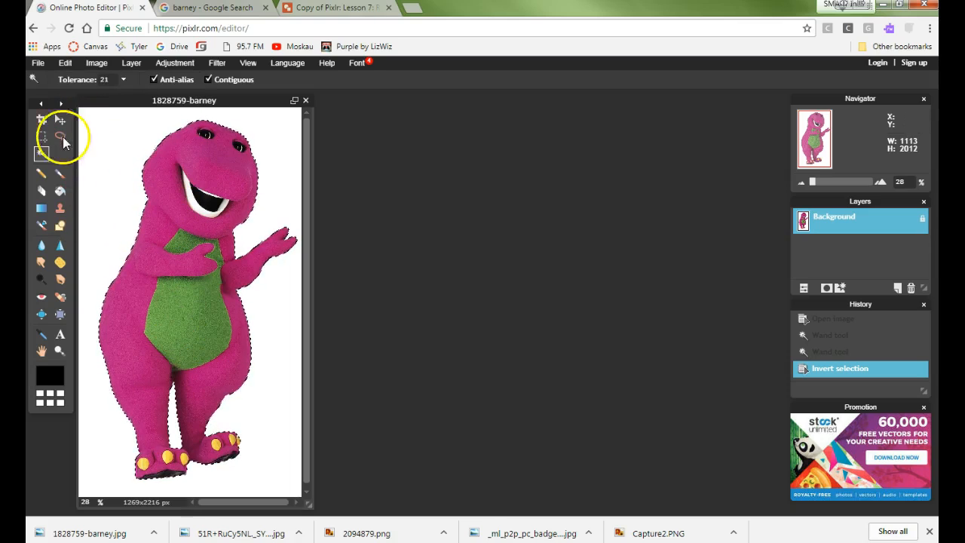
{"action": "left_click", "coordinate": [39, 65]}
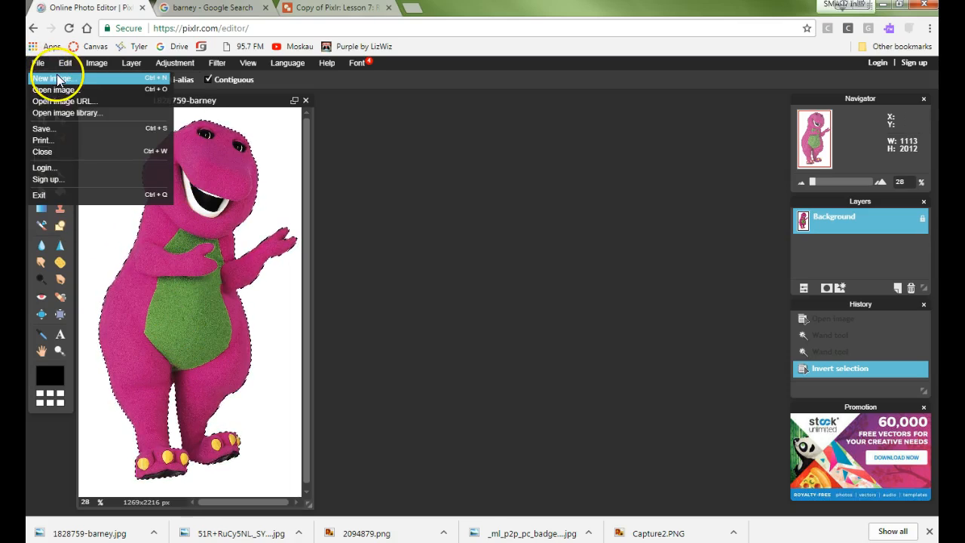
{"action": "left_click", "coordinate": [59, 80]}
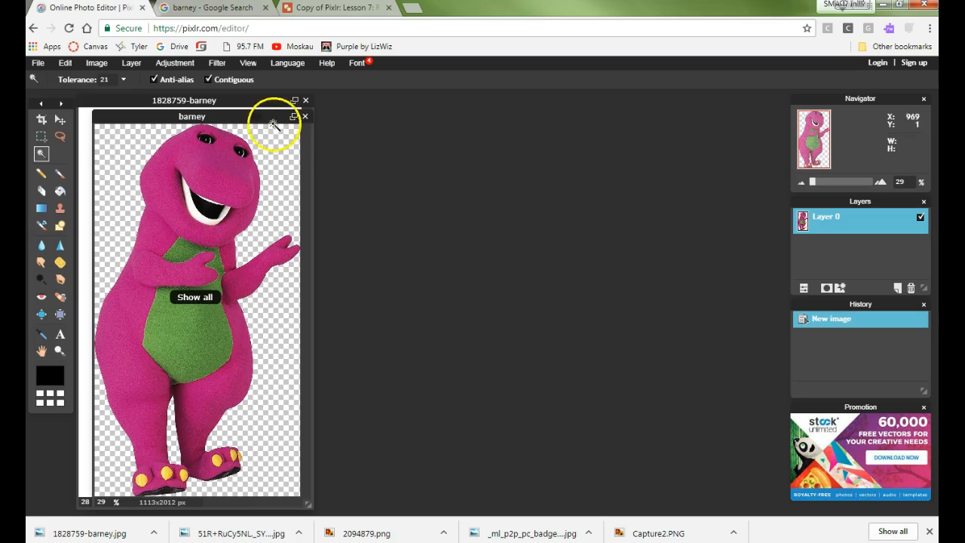
{"action": "left_click_drag", "start_coordinate": [236, 119], "coordinate": [472, 110]}
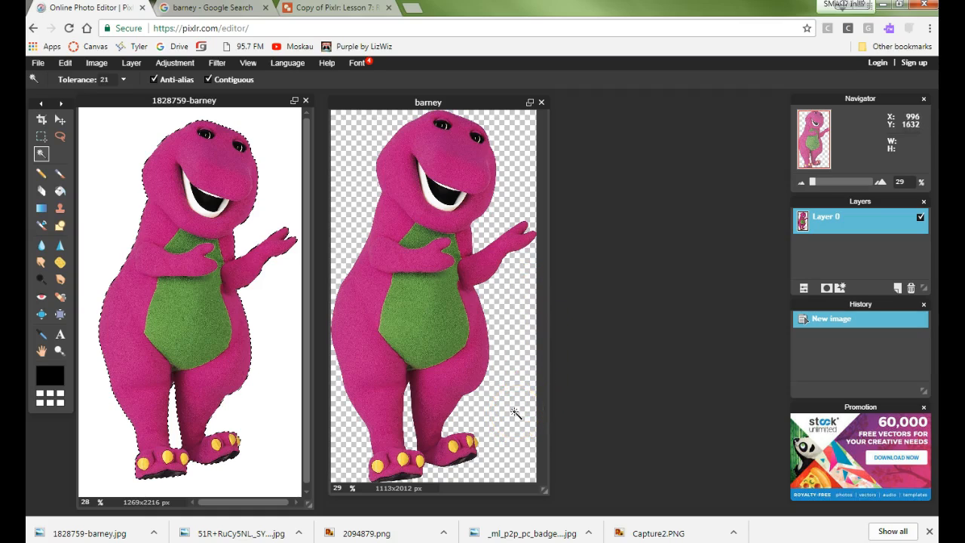
- Save the cut-out to the Desktop as "barney png" in PNG (Transparent, full quality) format
{"action": "left_click", "coordinate": [37, 63]}
{"action": "left_click", "coordinate": [45, 128]}
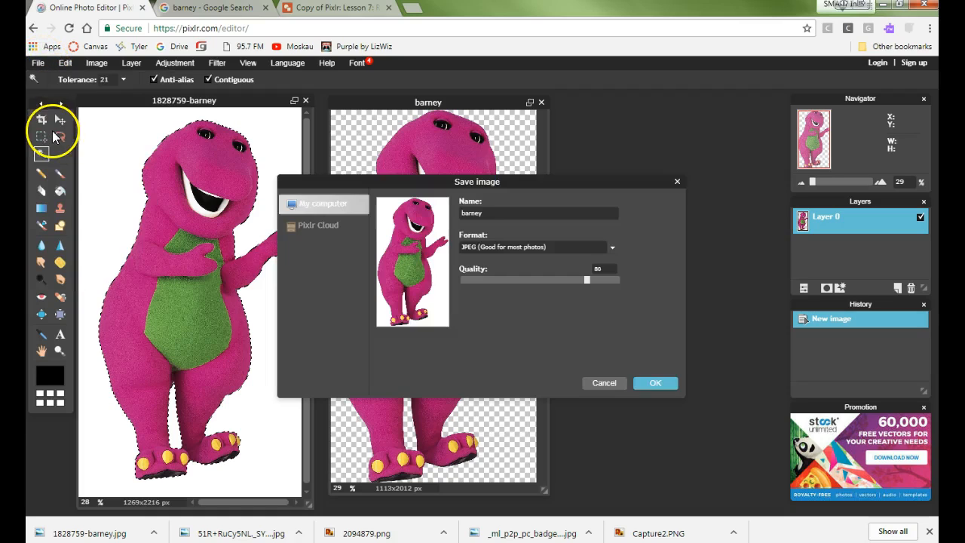
{"action": "left_click_drag", "start_coordinate": [588, 279], "coordinate": [619, 280]}
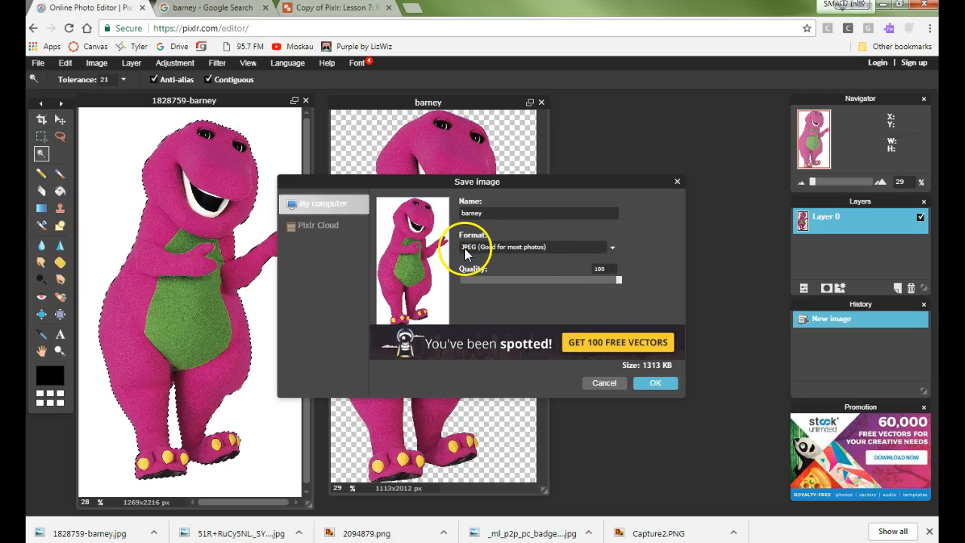
{"action": "left_click", "coordinate": [612, 248]}
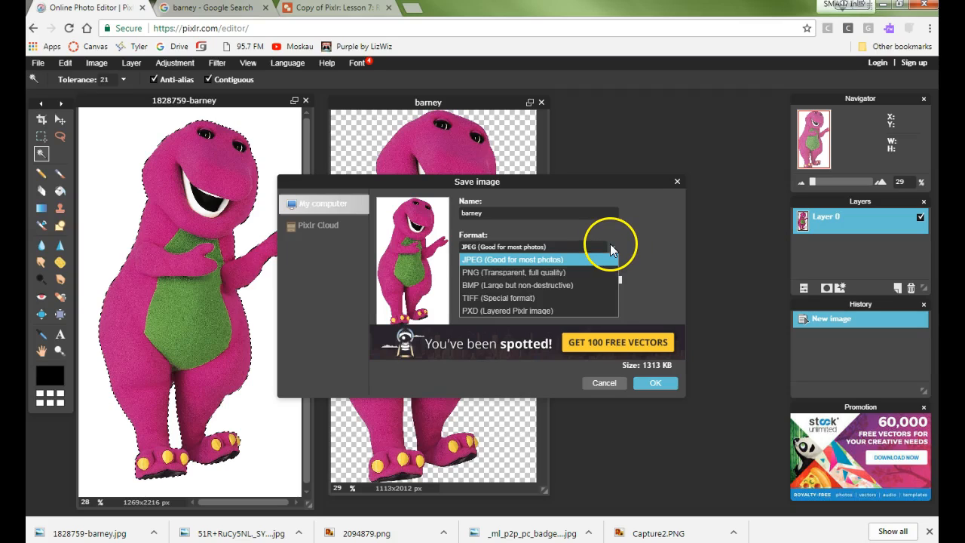
{"action": "left_click", "coordinate": [502, 274]}
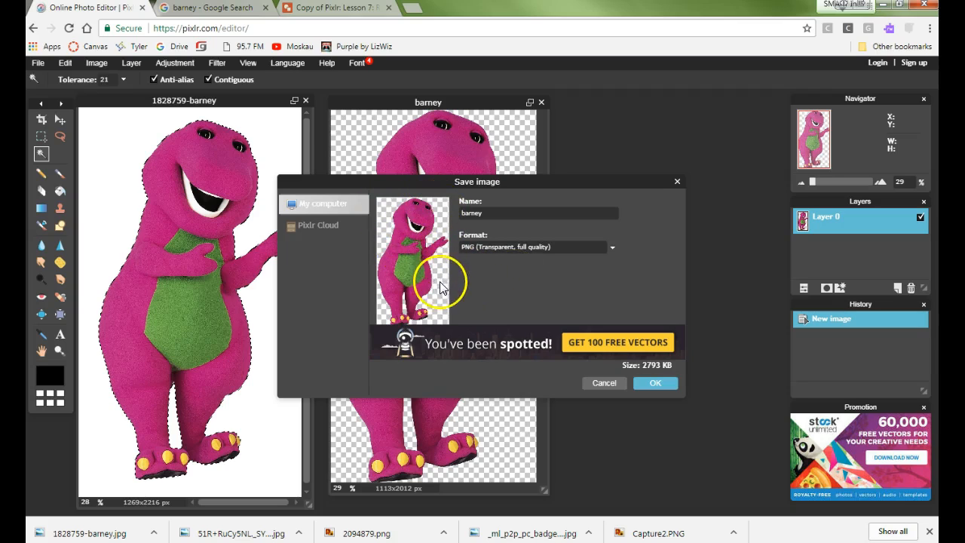
{"action": "left_click", "coordinate": [654, 384]}
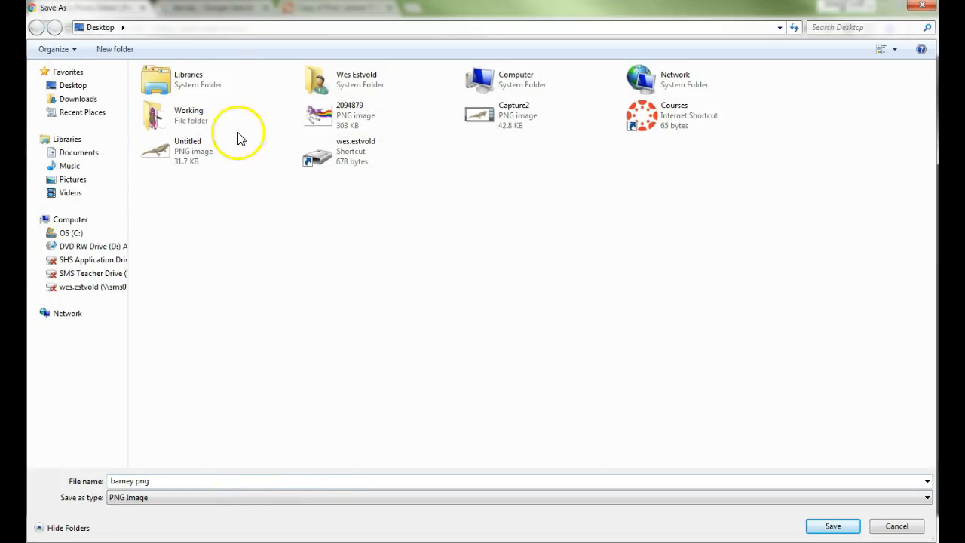
{"action": "left_click", "coordinate": [75, 87]}
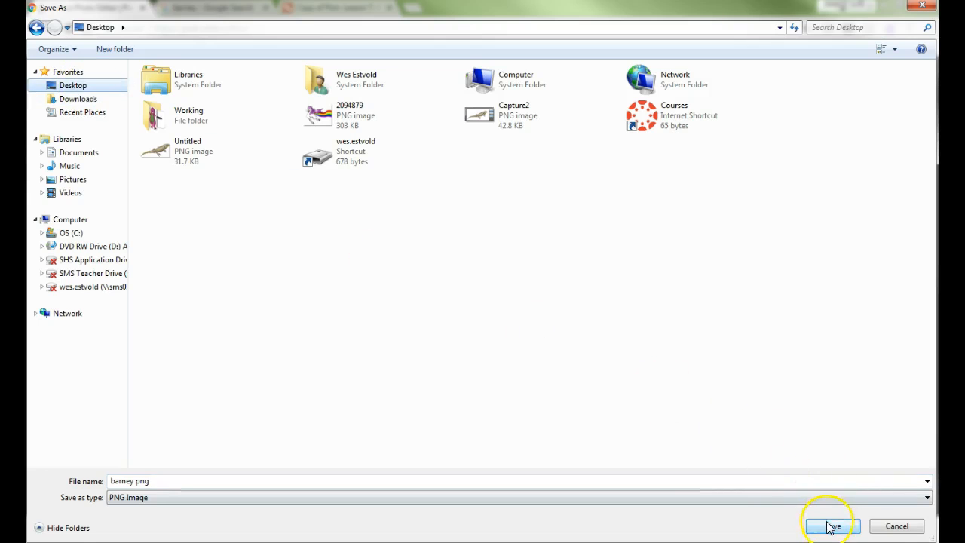
{"action": "left_click", "coordinate": [831, 526]}
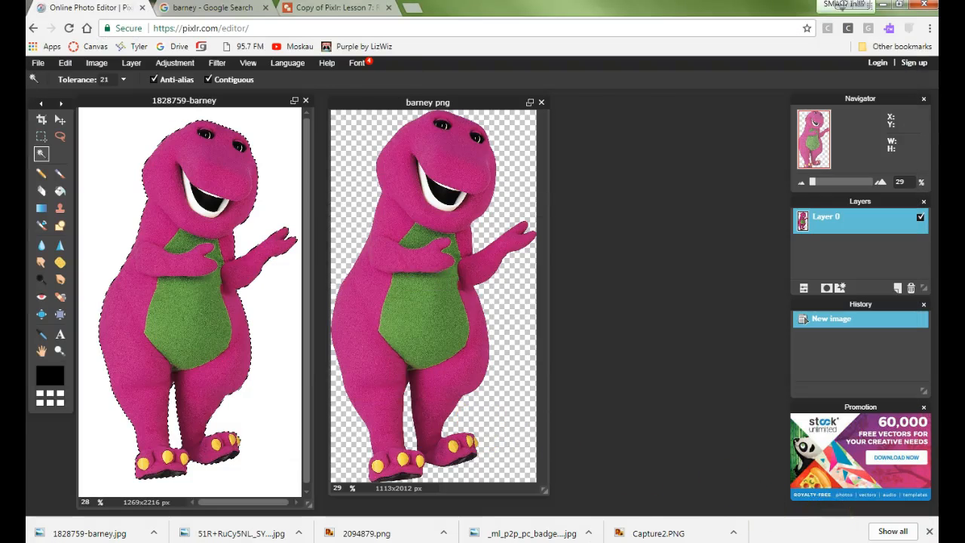
- Switch to the Google Drawings file and insert the "barney png" image from the Desktop
{"action": "left_click", "coordinate": [309, 9]}
{"action": "left_click", "coordinate": [530, 205]}
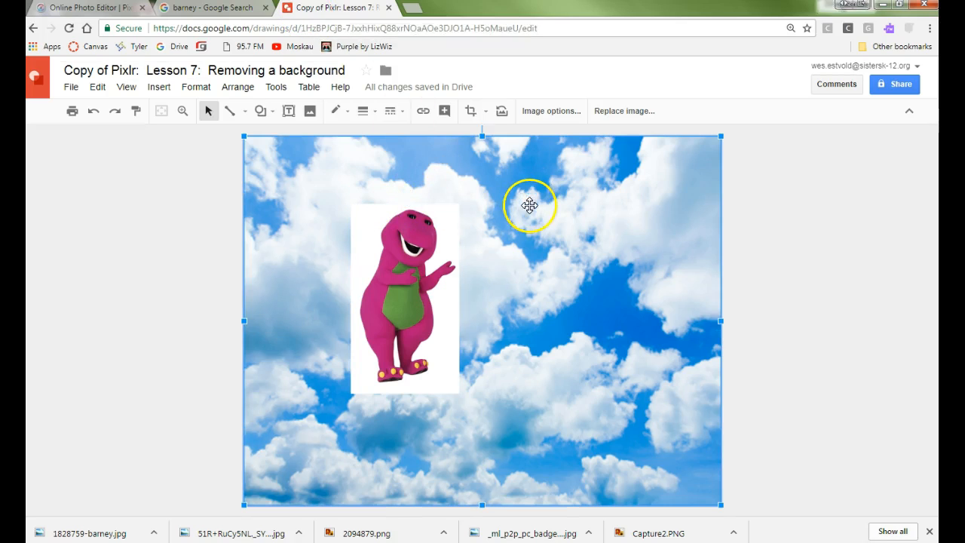
{"action": "left_click", "coordinate": [161, 87]}
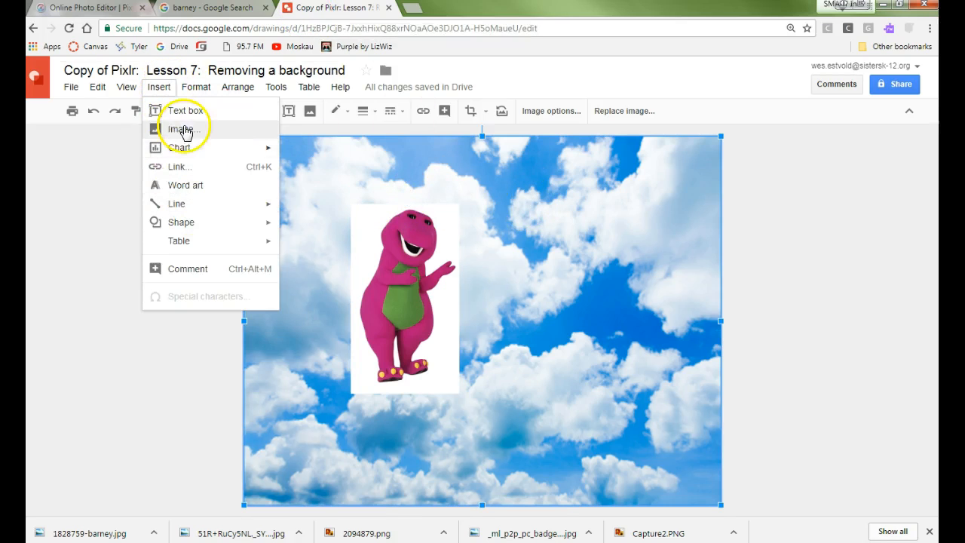
{"action": "left_click", "coordinate": [185, 131]}
{"action": "left_click", "coordinate": [462, 322]}
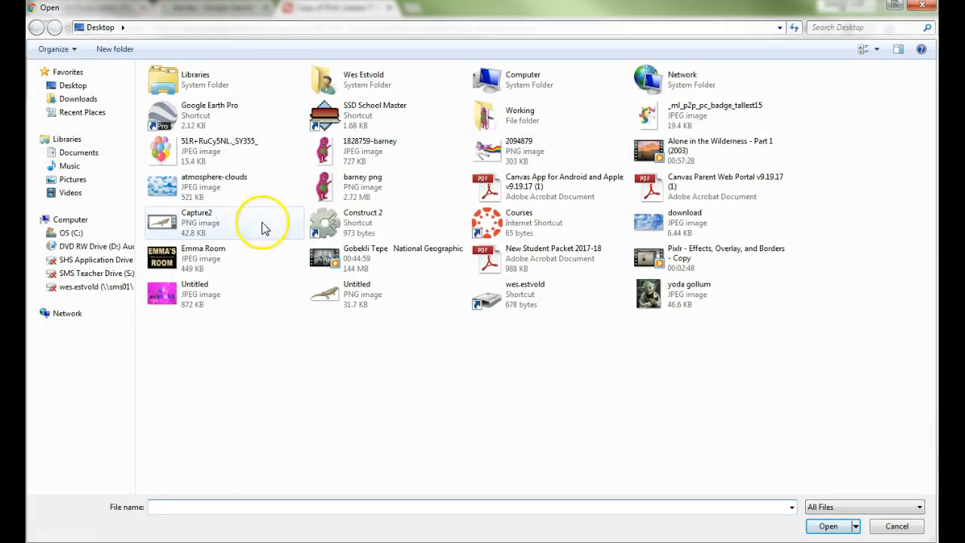
{"action": "left_click", "coordinate": [339, 194]}
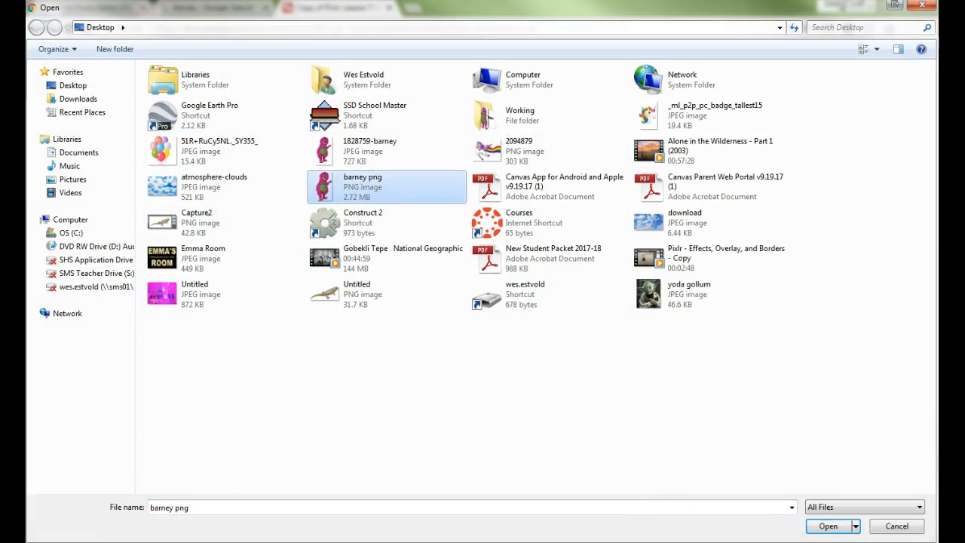
{"action": "left_click", "coordinate": [828, 526]}
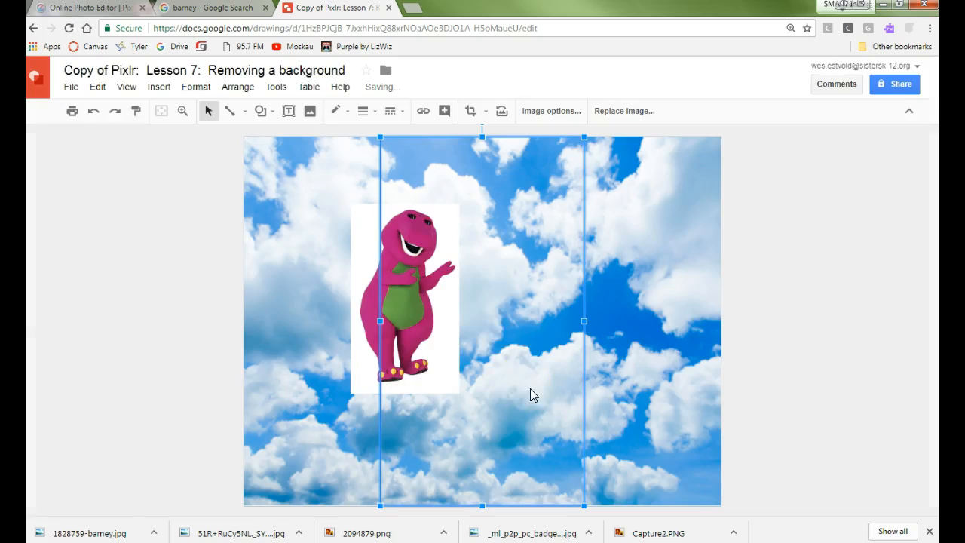
- Shrink the transparent Barney to about half size, tilt it clockwise, and position it in the sky to the right of the first Barney
{"action": "left_click_drag", "start_coordinate": [584, 138], "coordinate": [486, 315]}
{"action": "left_click_drag", "start_coordinate": [443, 352], "coordinate": [585, 240]}
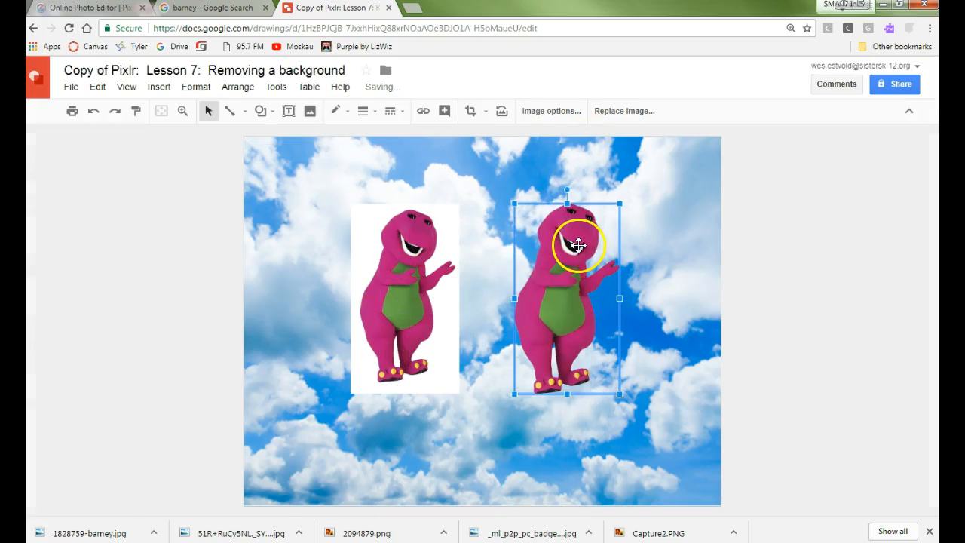
{"action": "left_click_drag", "start_coordinate": [566, 186], "coordinate": [623, 205]}
{"action": "left_click_drag", "start_coordinate": [553, 320], "coordinate": [580, 308]}
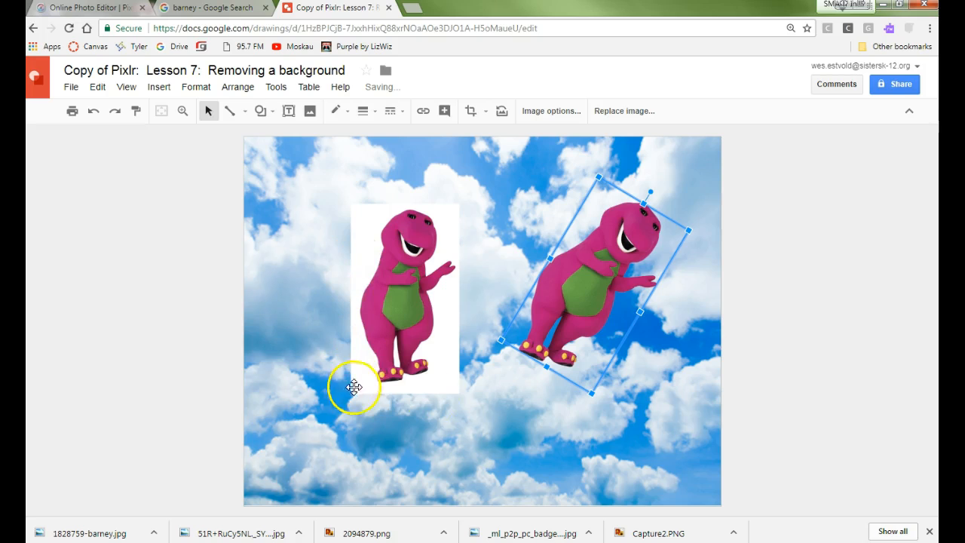
{"action": "mouse_move", "coordinate": [610, 255]}
{"action": "left_mouse_down"}
{"action": "mouse_move", "coordinate": [608, 335]}
{"action": "mouse_move", "coordinate": [567, 379]}
{"action": "mouse_move", "coordinate": [616, 250]}
{"action": "left_mouse_up"}
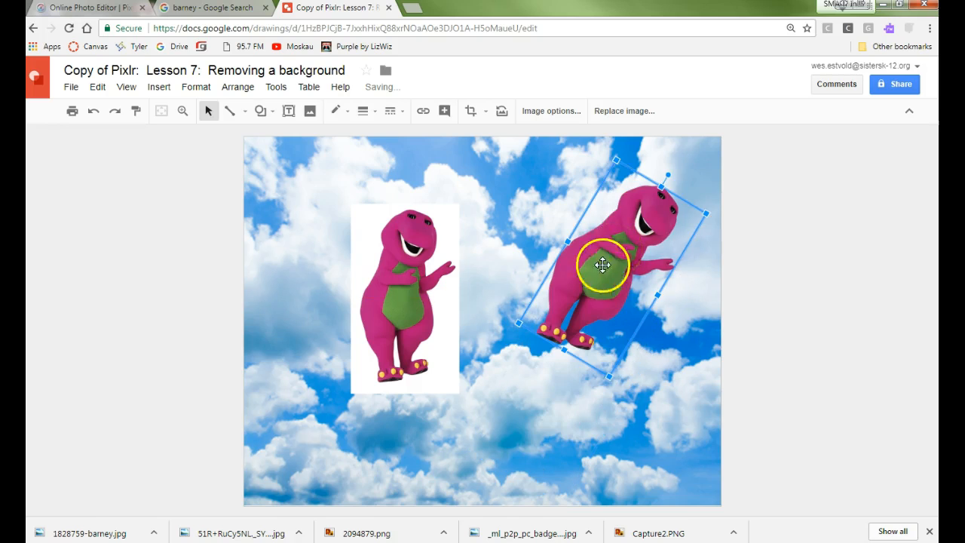